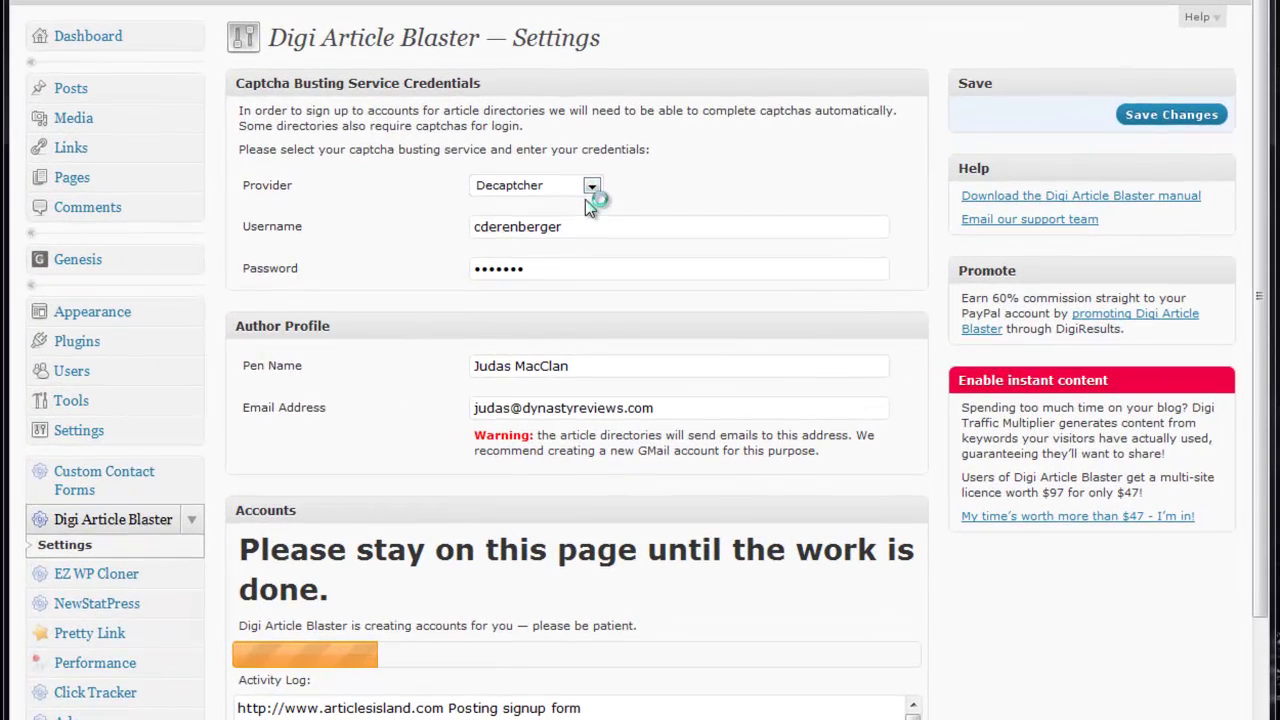
- Keep Decaptcher as the captcha-solving provider, then scroll through the Deadbeat Revolution Review post editor
left_click(605, 238)
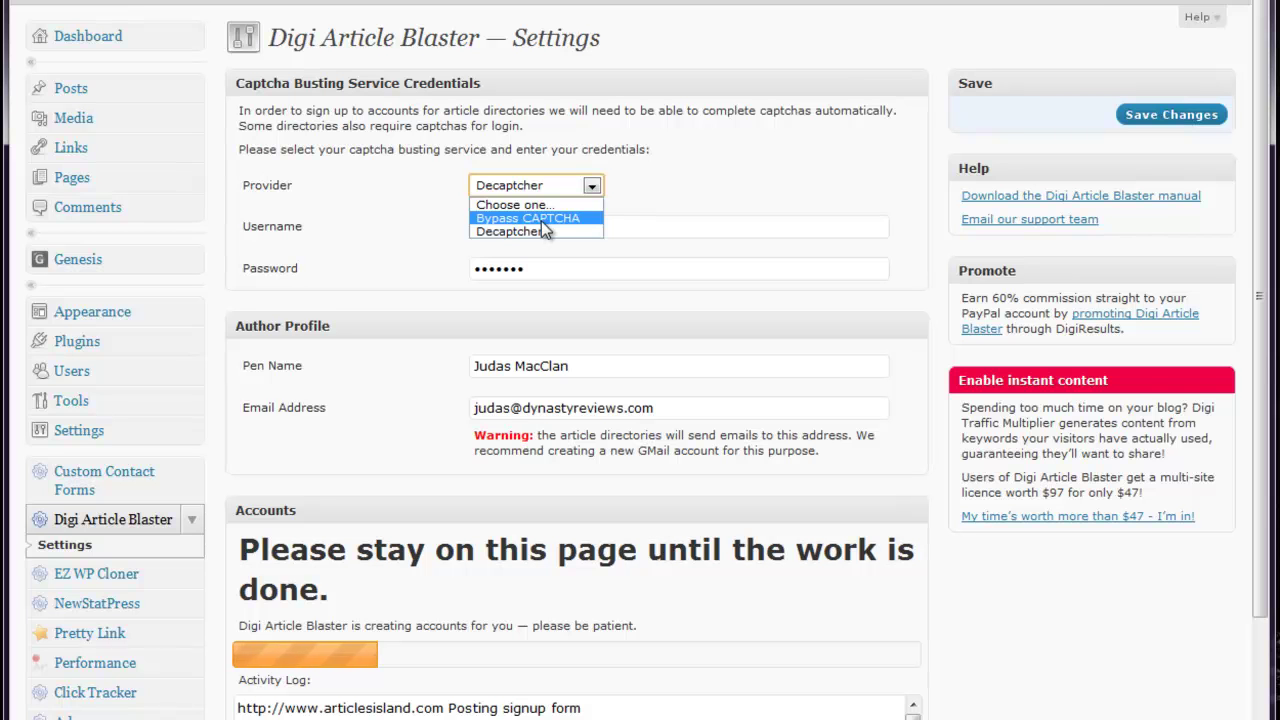
left_click(620, 200)
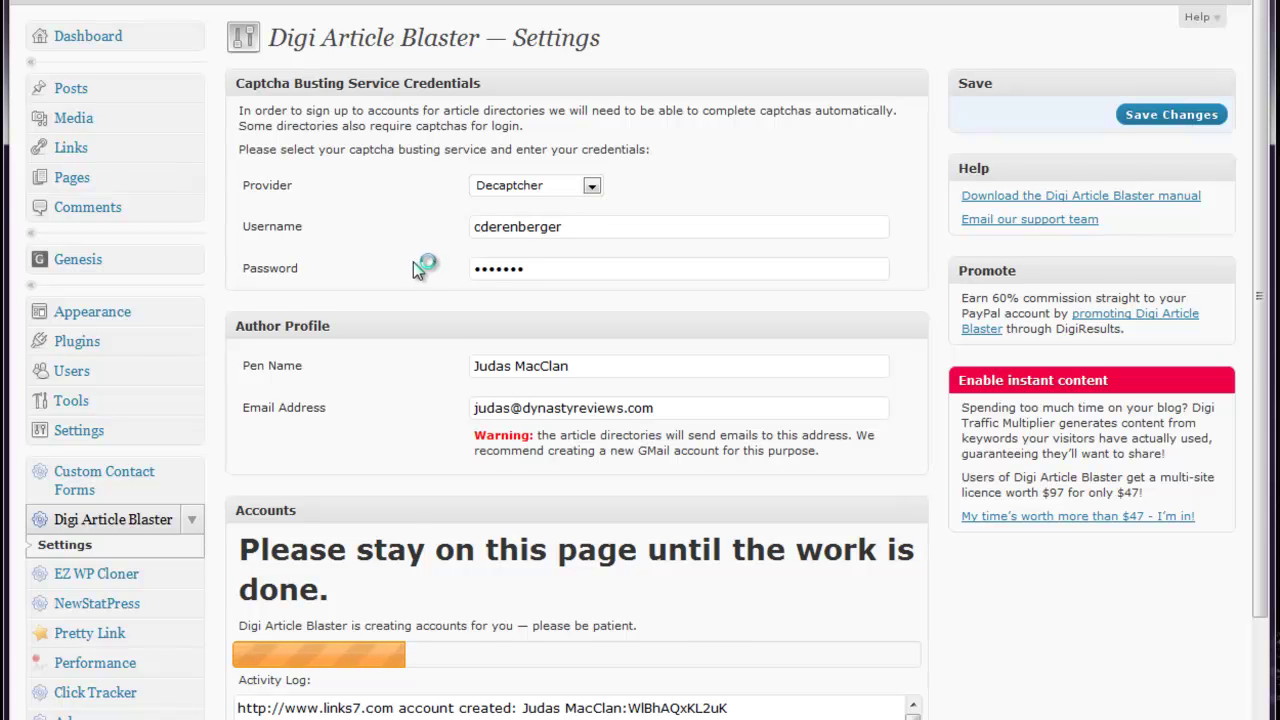
scroll(418, 264, "down", 2)
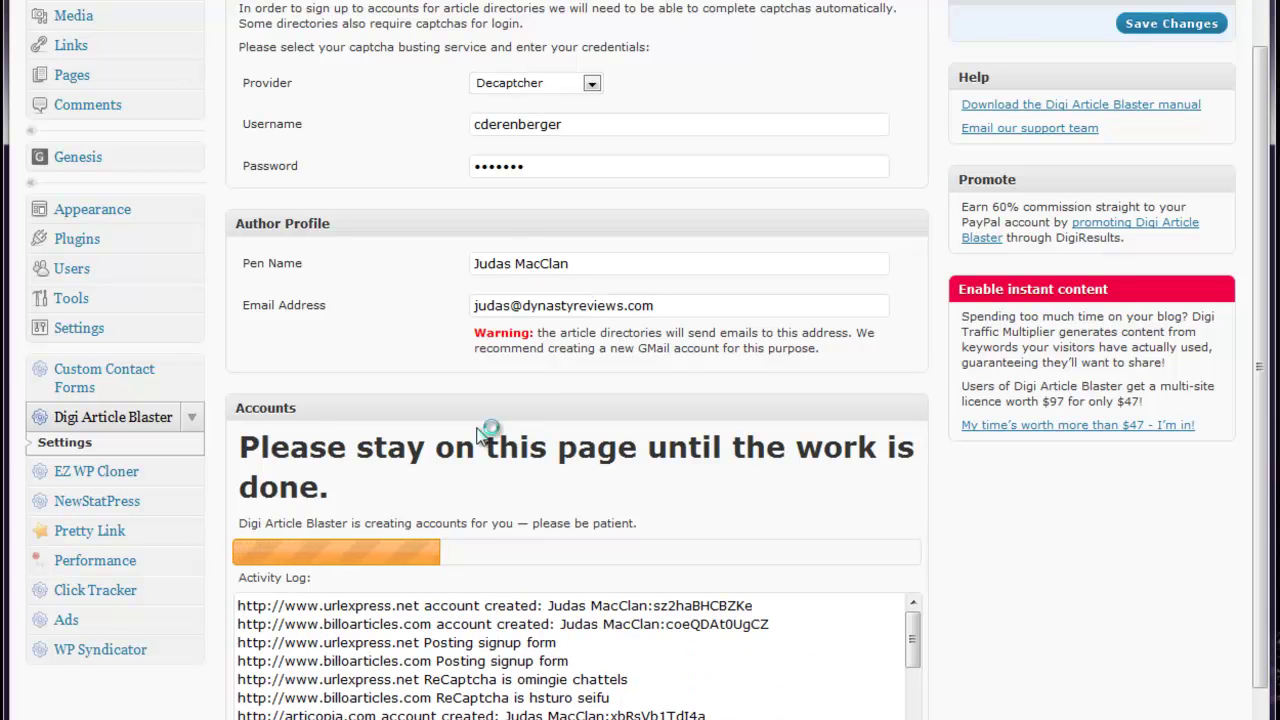
scroll(407, 467, "down", 2)
scroll(724, 520, "down", 2)
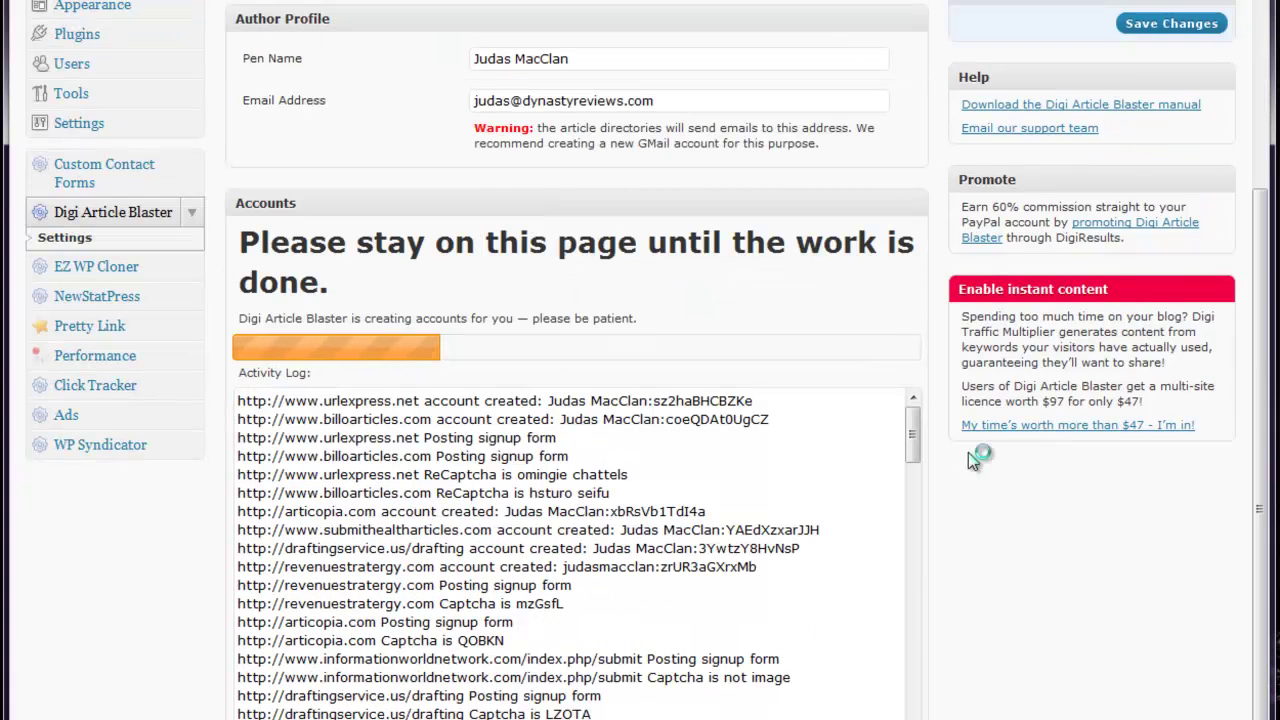
left_click_drag(913, 432, 918, 648)
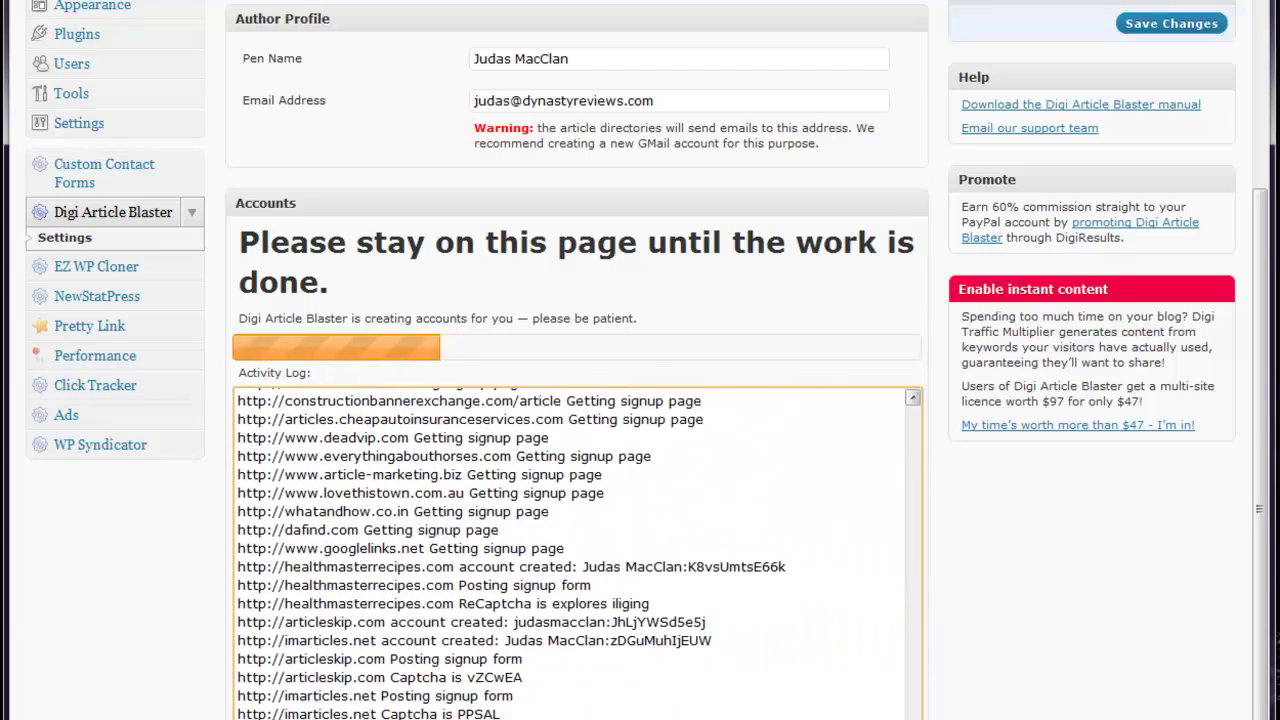
scroll(578, 550, "up", 1)
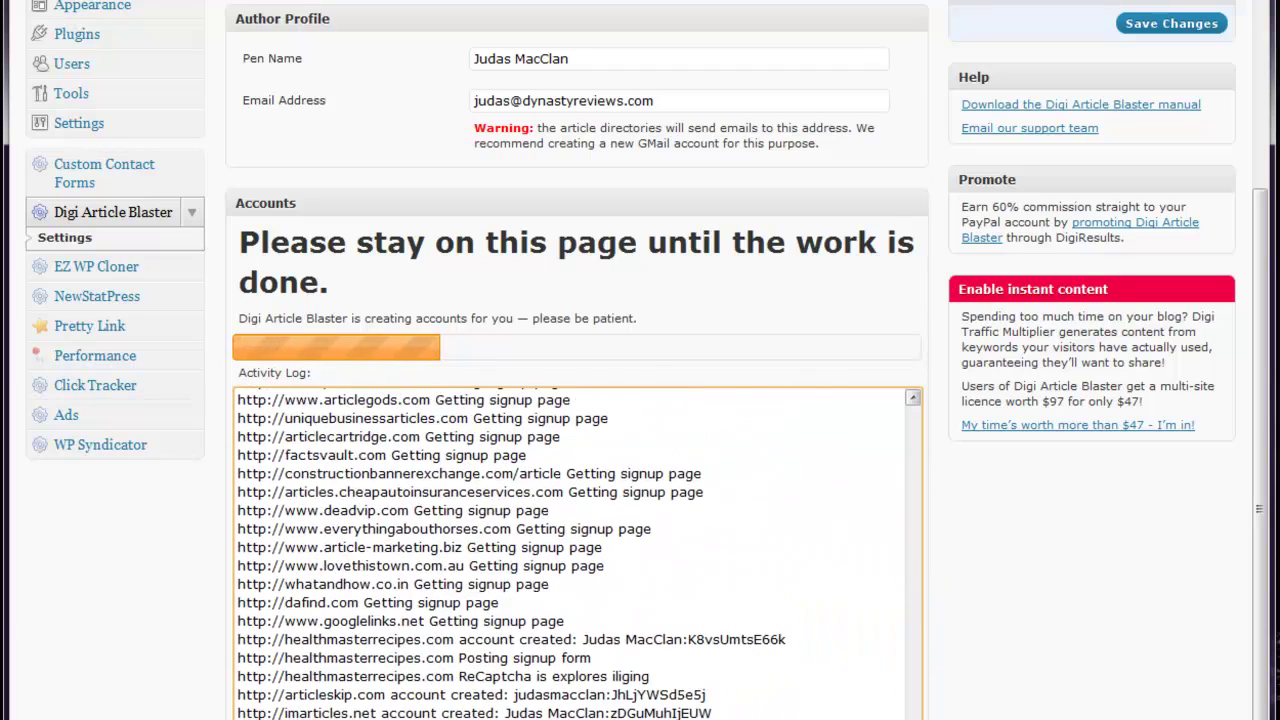
left_click_drag(917, 650, 913, 438)
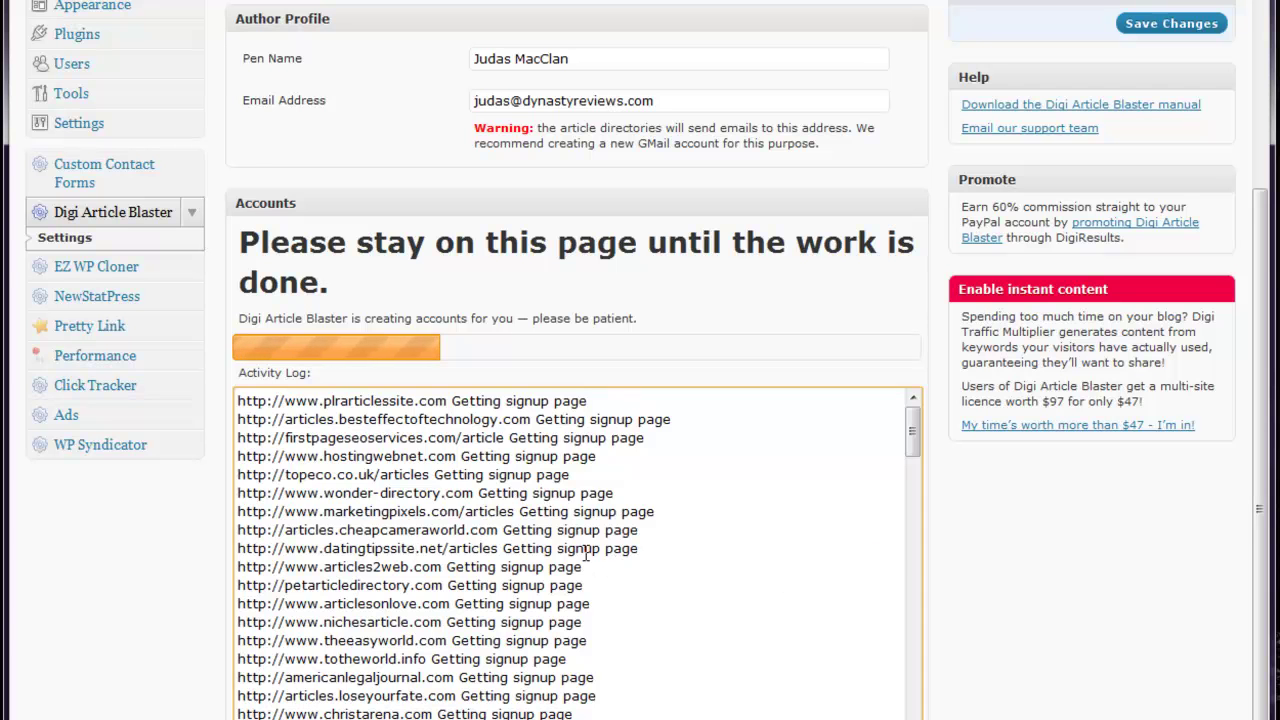
scroll(1000, 572, "up", 3)
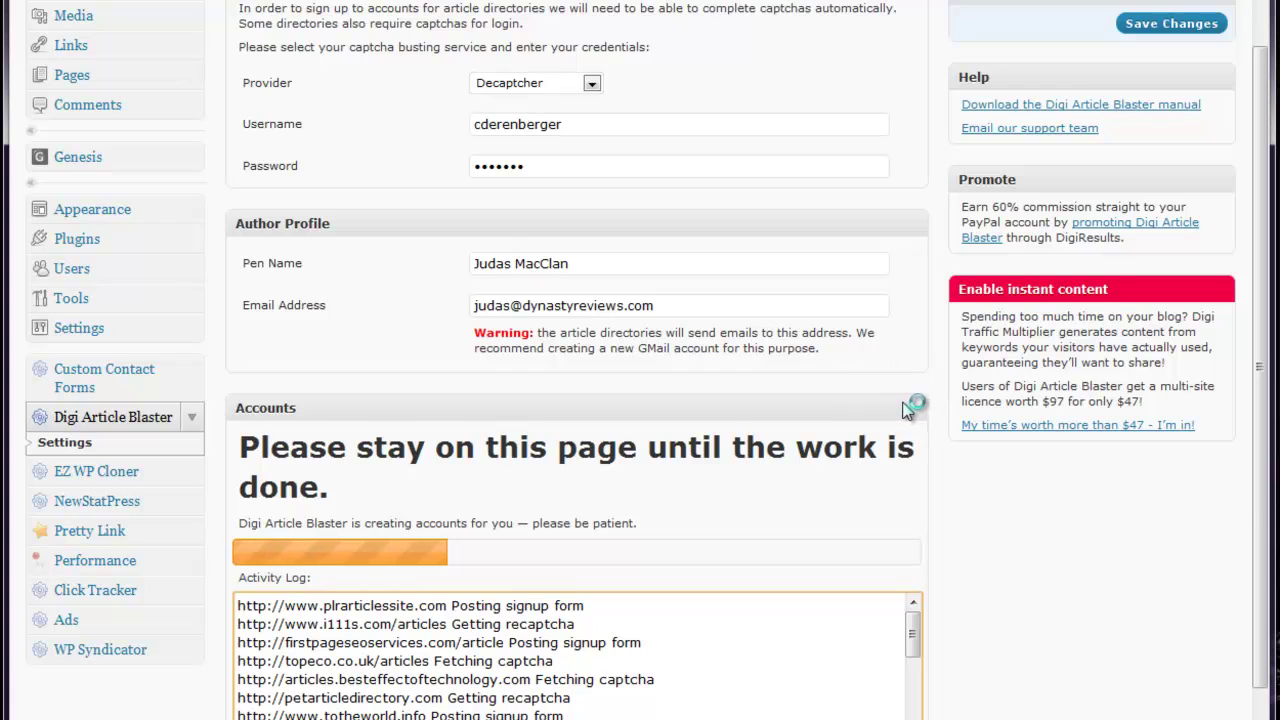
scroll(1057, 658, "down", 2)
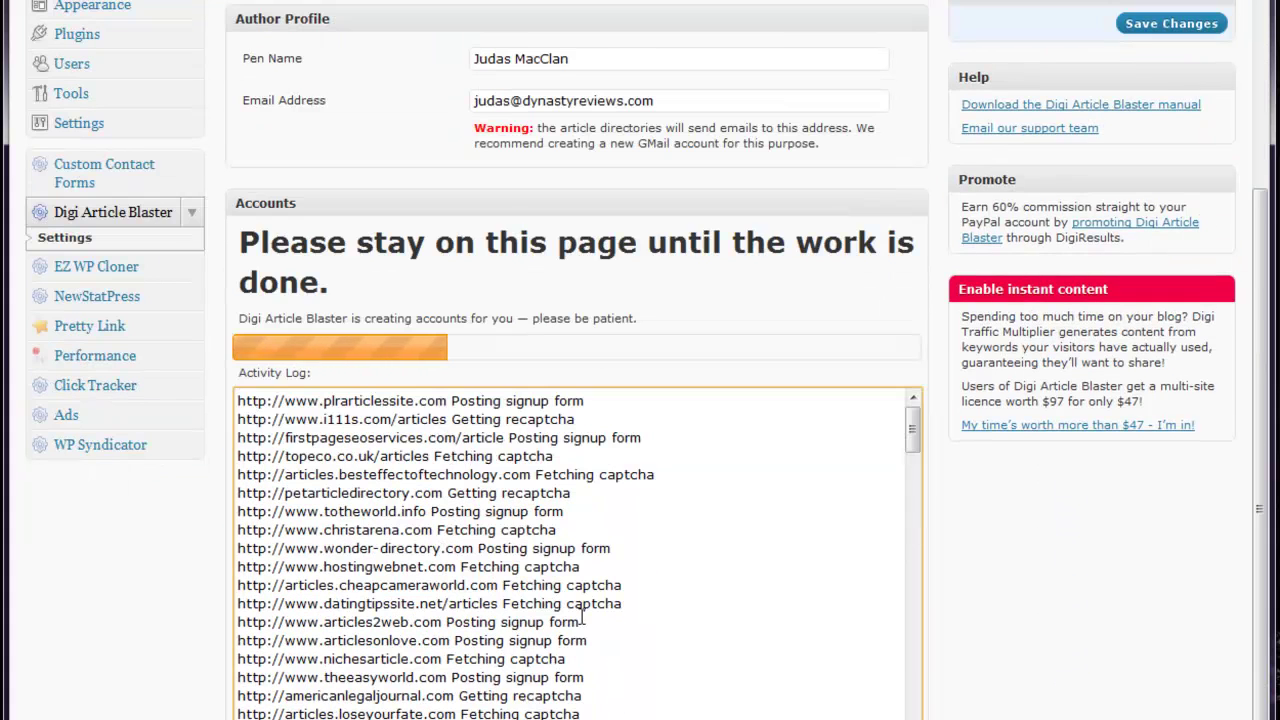
scroll(921, 537, "up", 3)
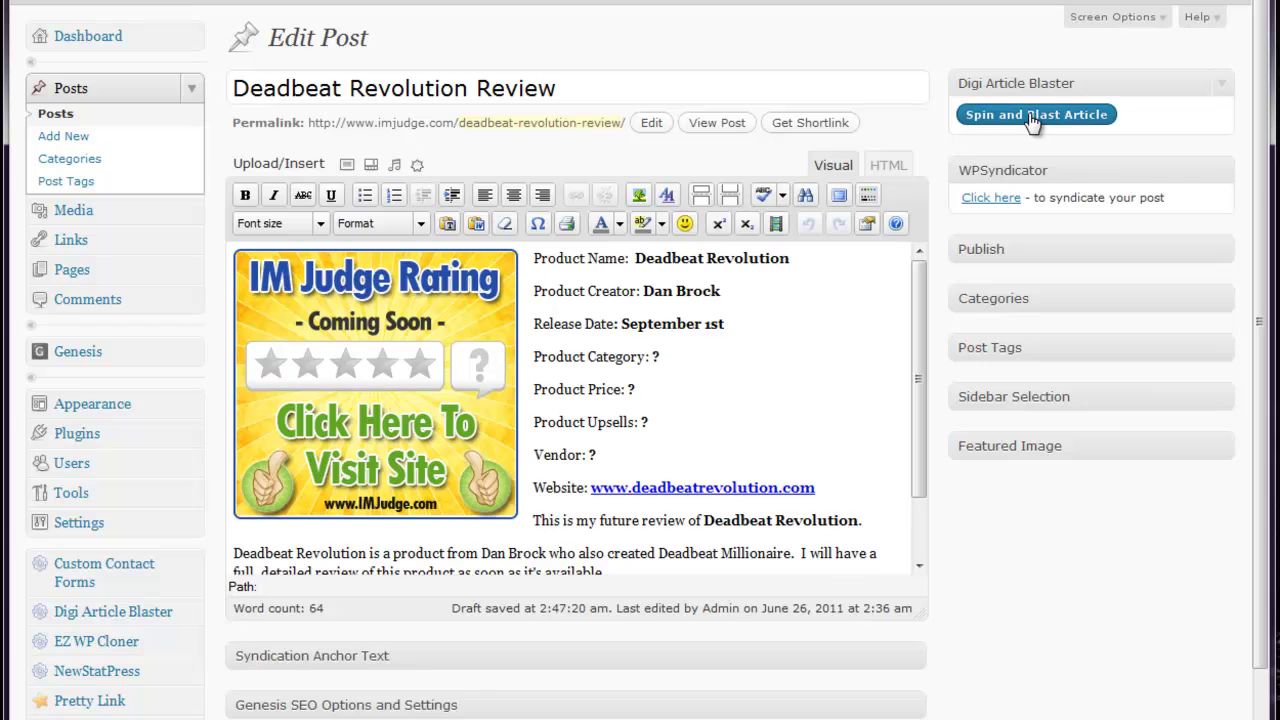
- Send the Deadbeat Revolution Review post to Digi Article Blaster's Spin and Blast Article page
left_click(1032, 118)
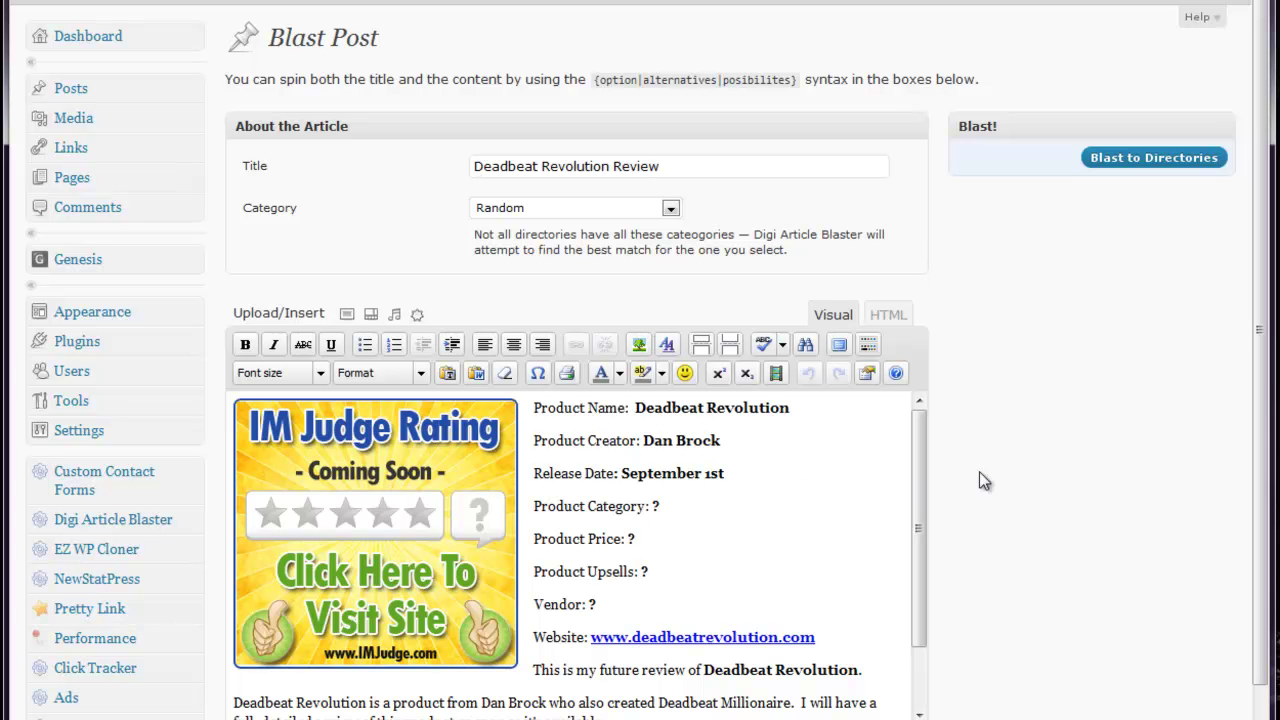
- Delete the review text from the Blast Post content box and select the leftover image
scroll(979, 481, "down", 3)
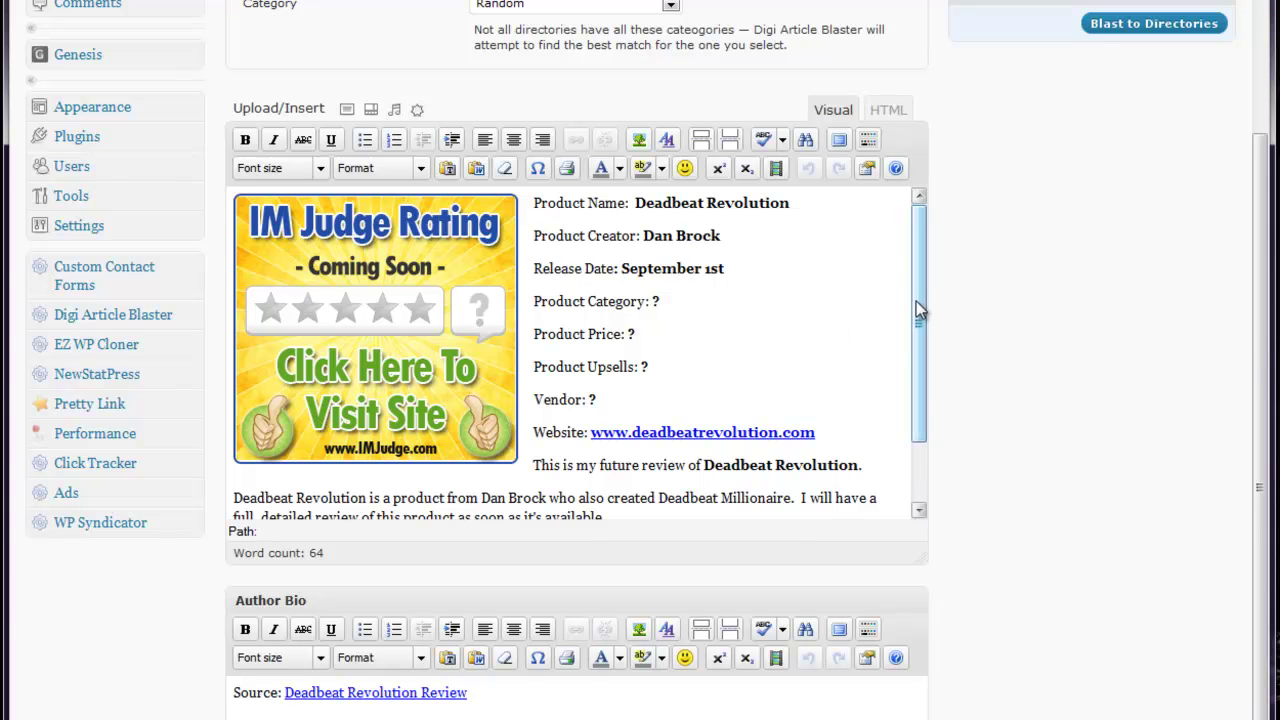
left_click_drag(918, 310, 914, 355)
left_click_drag(540, 469, 214, 108)
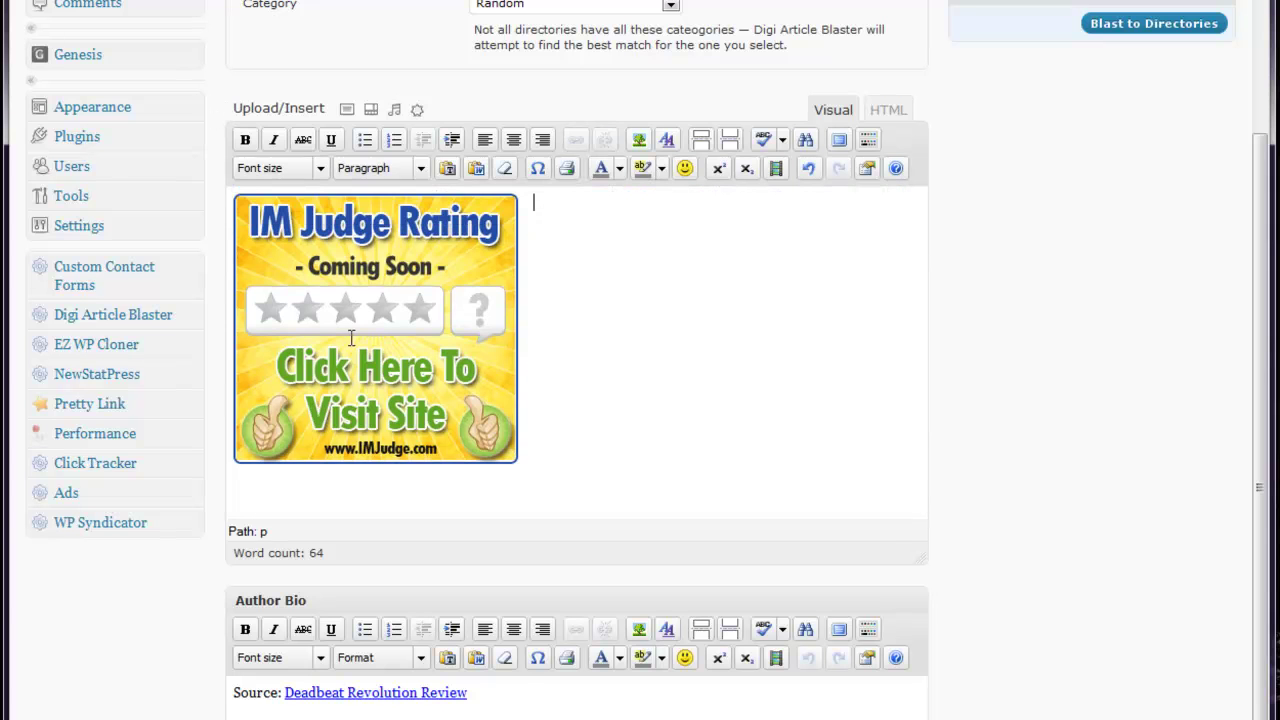
left_click(440, 292)
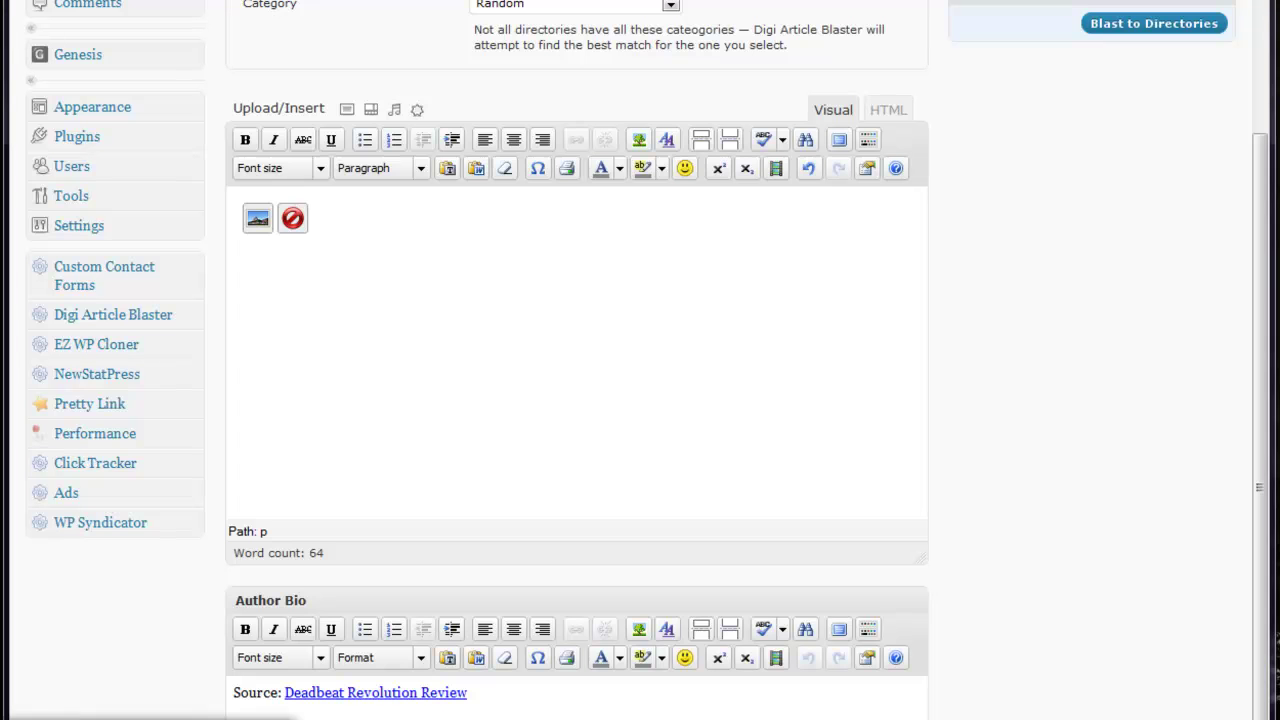
- Copy the whole spun article from Notepad and paste it into the Blast Post body
key("alt+Tab")
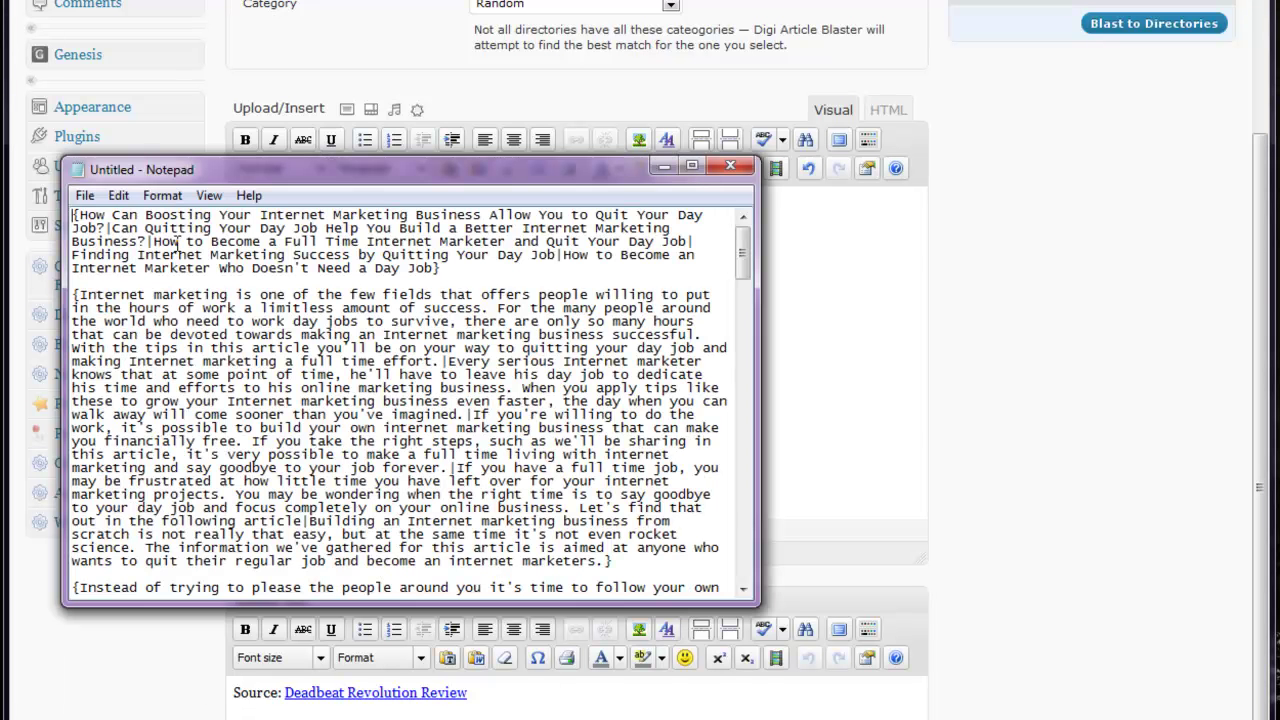
right_click(147, 252)
left_click(210, 381)
right_click(212, 362)
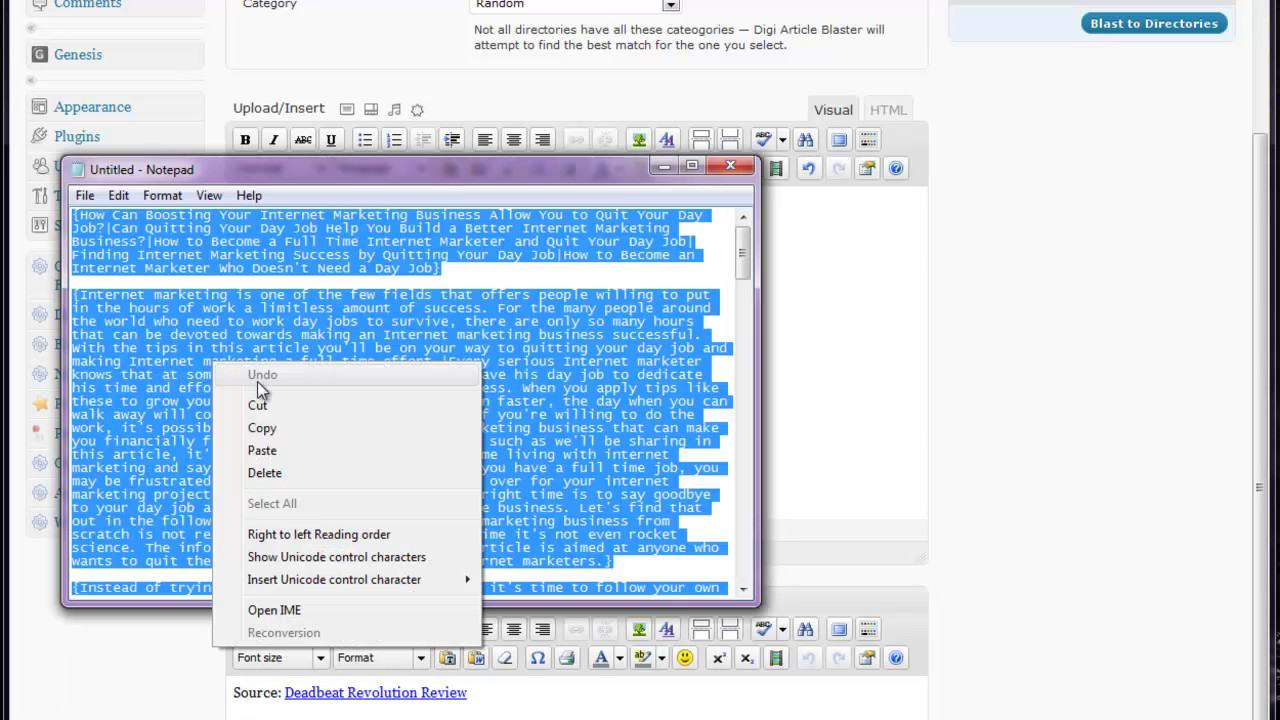
left_click(264, 428)
left_click(803, 322)
right_click(414, 220)
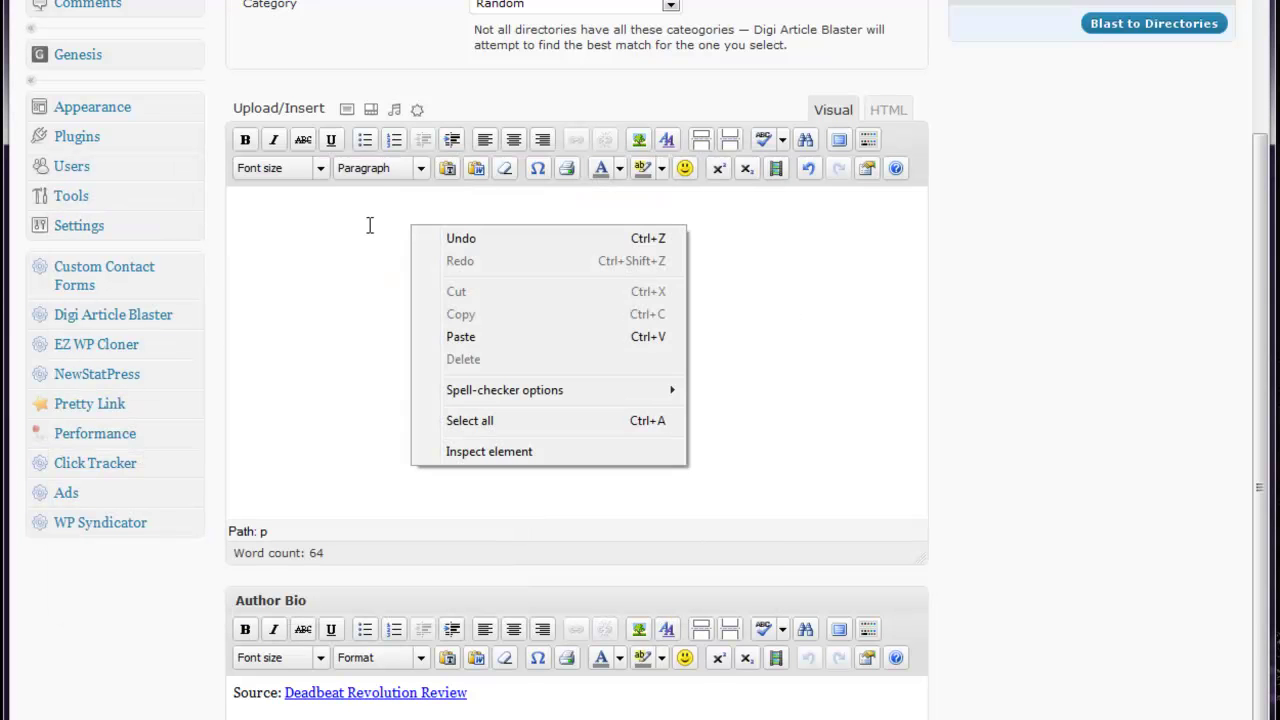
left_click(318, 217)
key("ctrl+v")
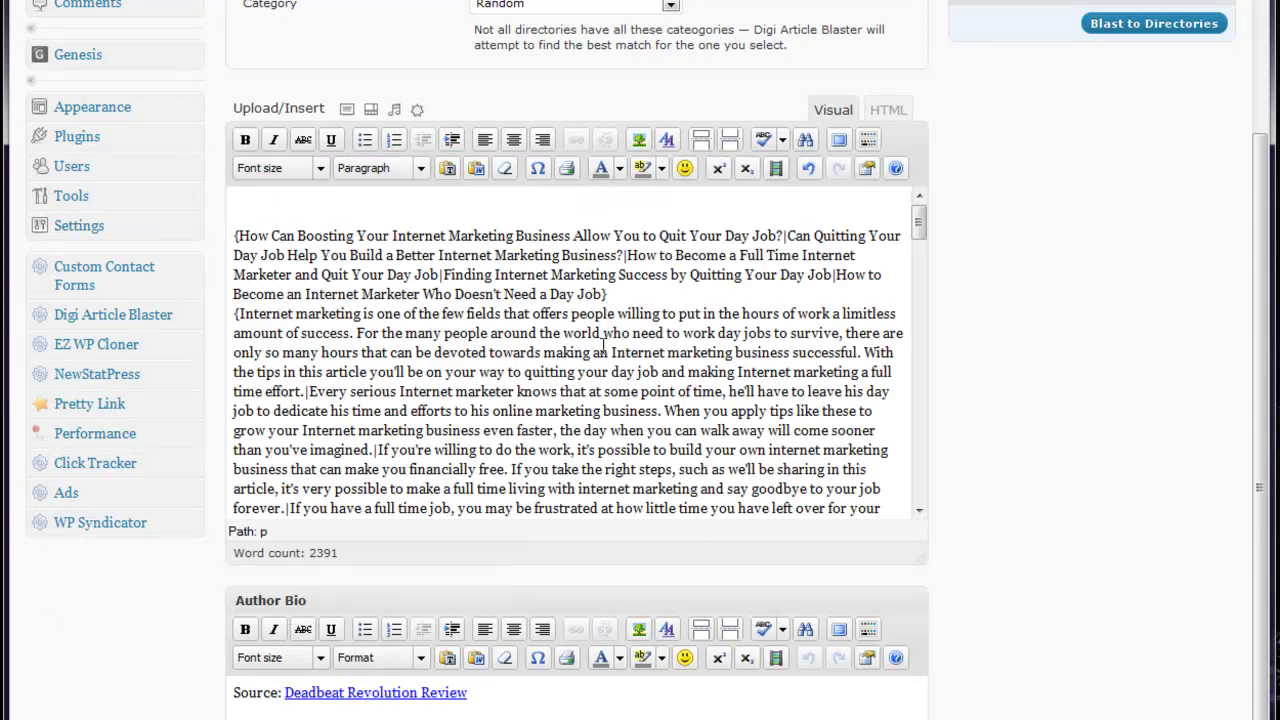
- Move the spintax title paragraph from the article body into the Title field, replacing the old title
left_click_drag(628, 290, 265, 236)
right_click(265, 236)
left_click(300, 303)
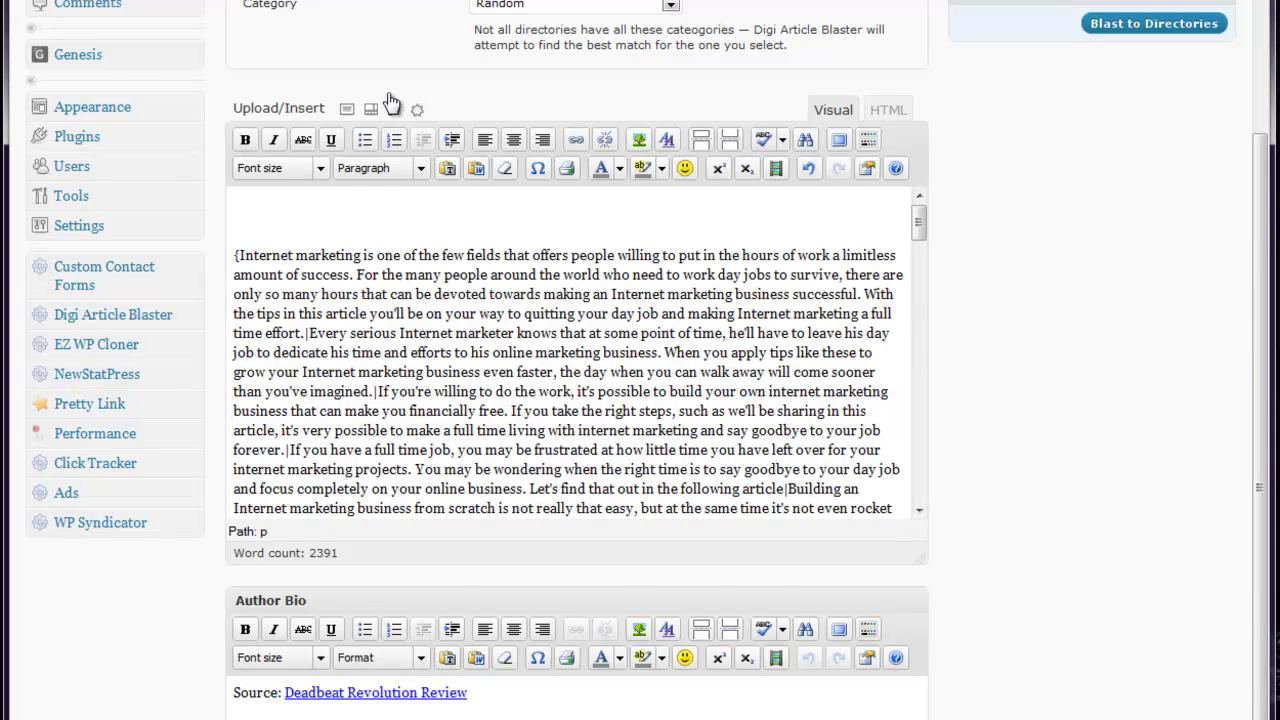
scroll(392, 113, "up", 3)
key("shift+Tab")
key("ctrl+a")
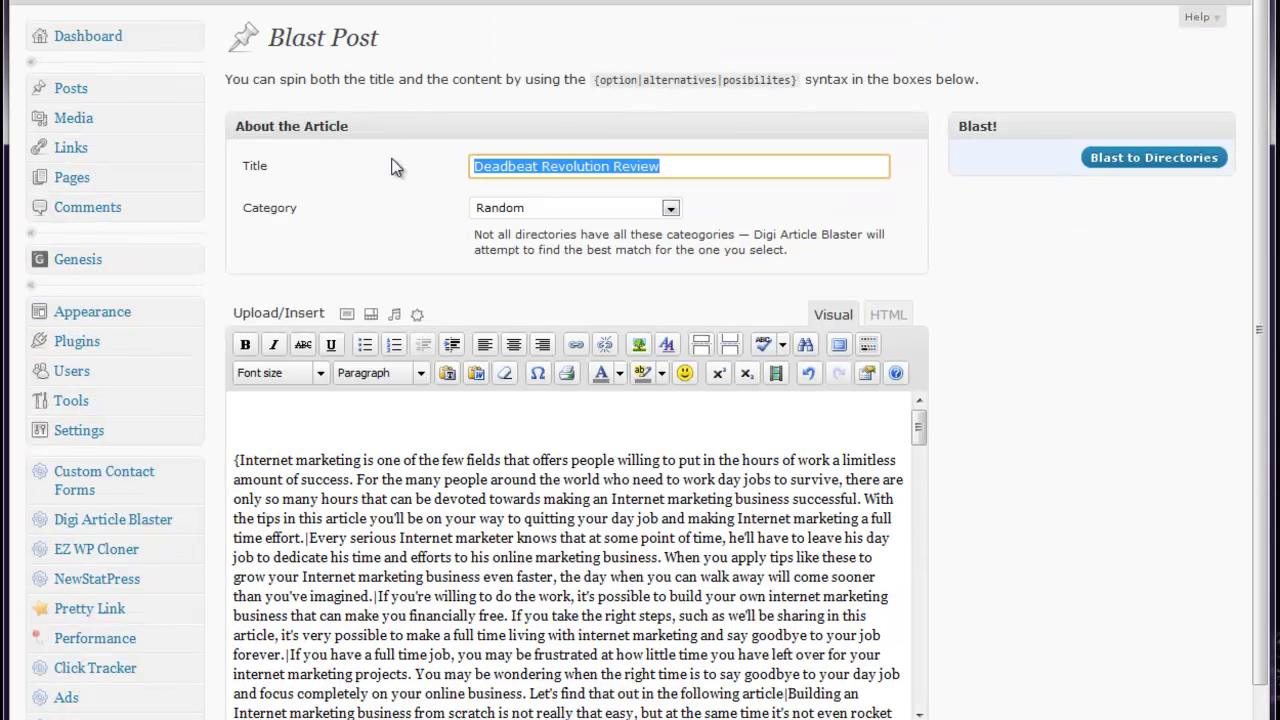
key("ctrl+v")
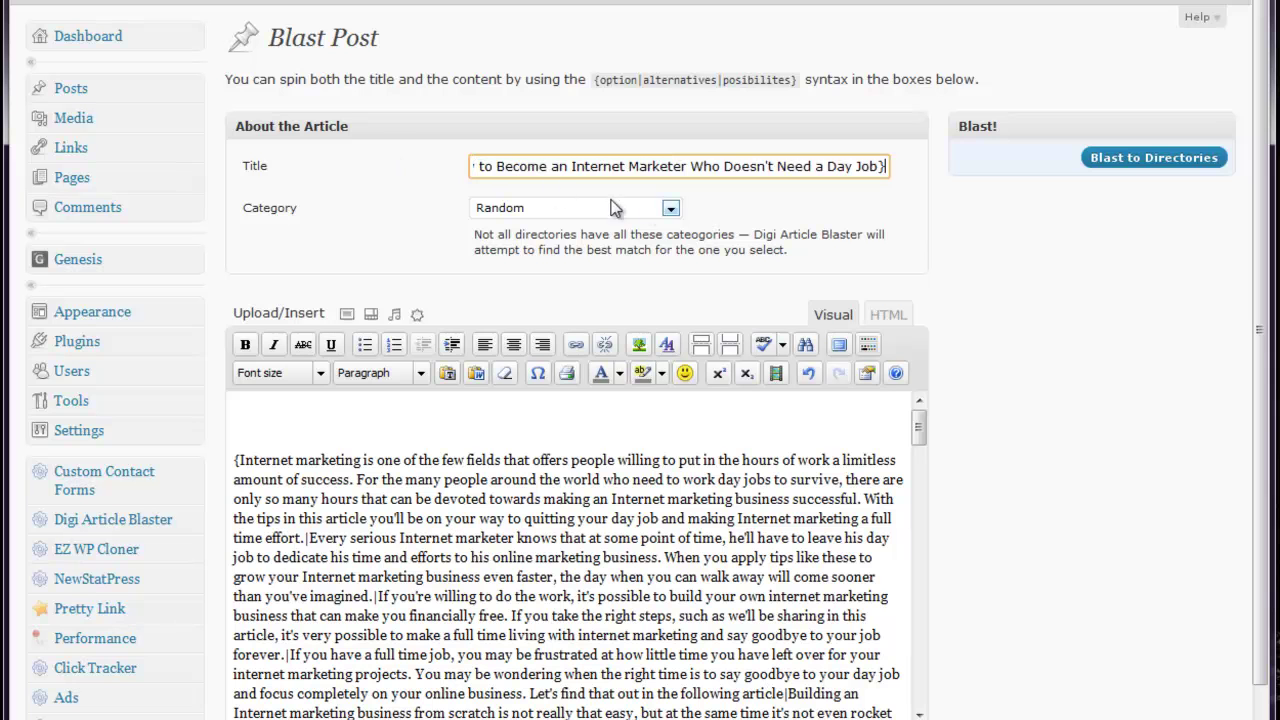
- Delete the empty lines above the start of the spun article text
left_click(317, 400)
key("Delete")
key("Delete")
key("Delete")
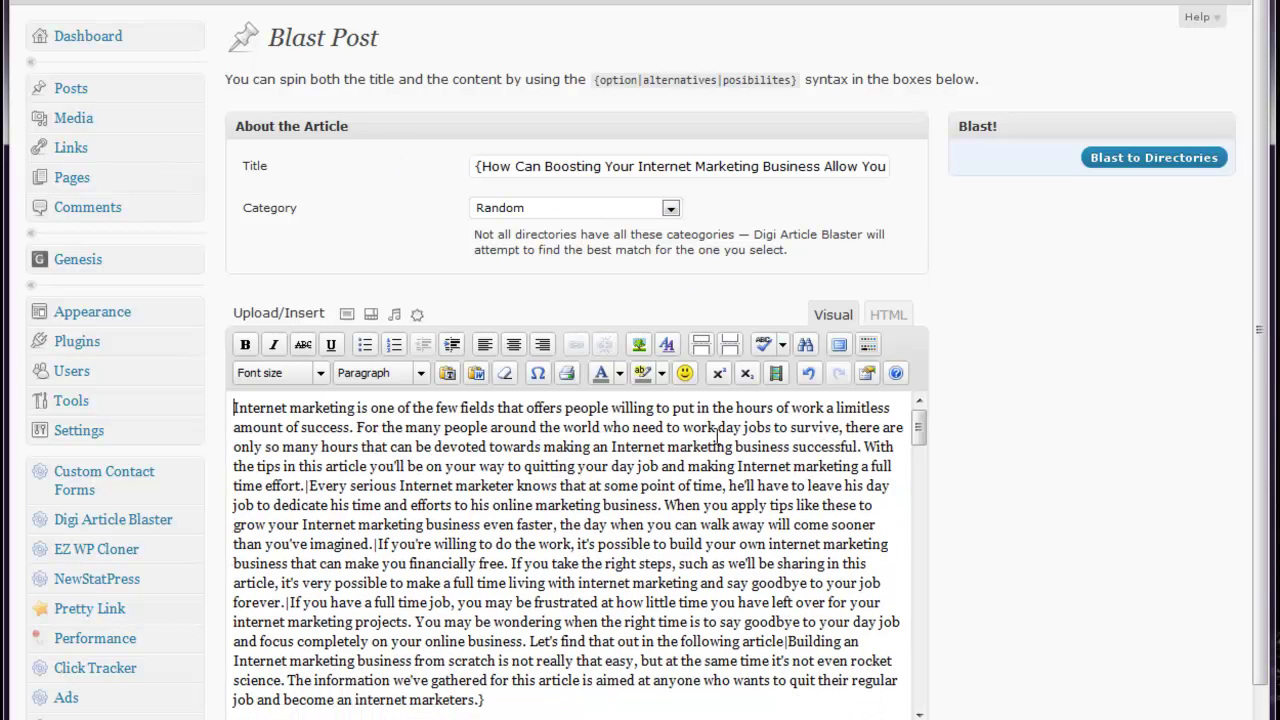
type("{")
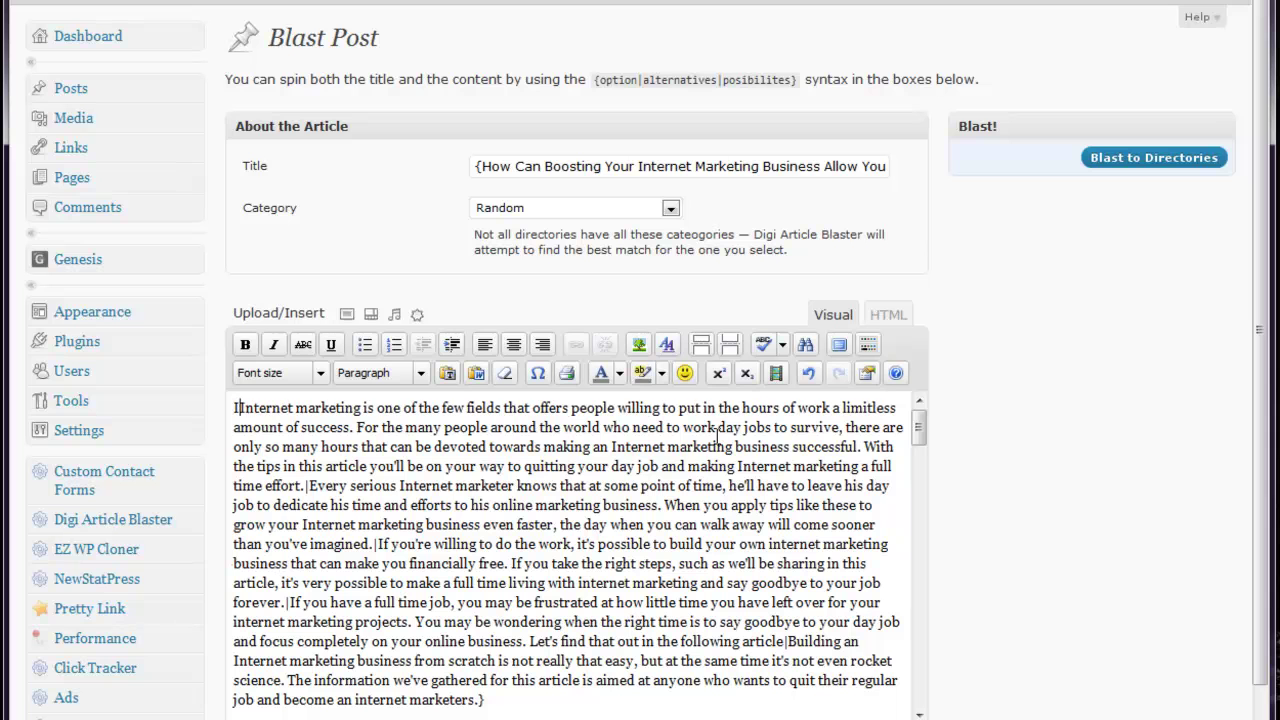
key("BackSpace")
type("{")
left_click_drag(921, 427, 921, 688)
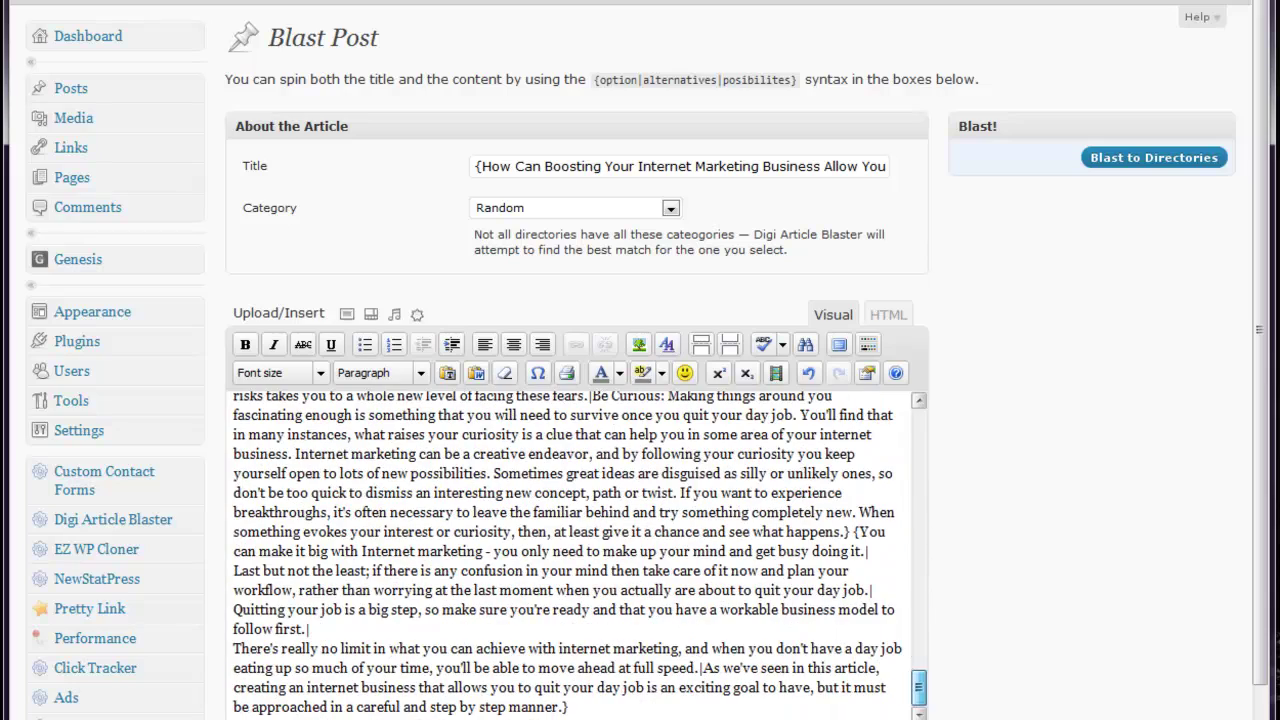
scroll(800, 585, "down", 1)
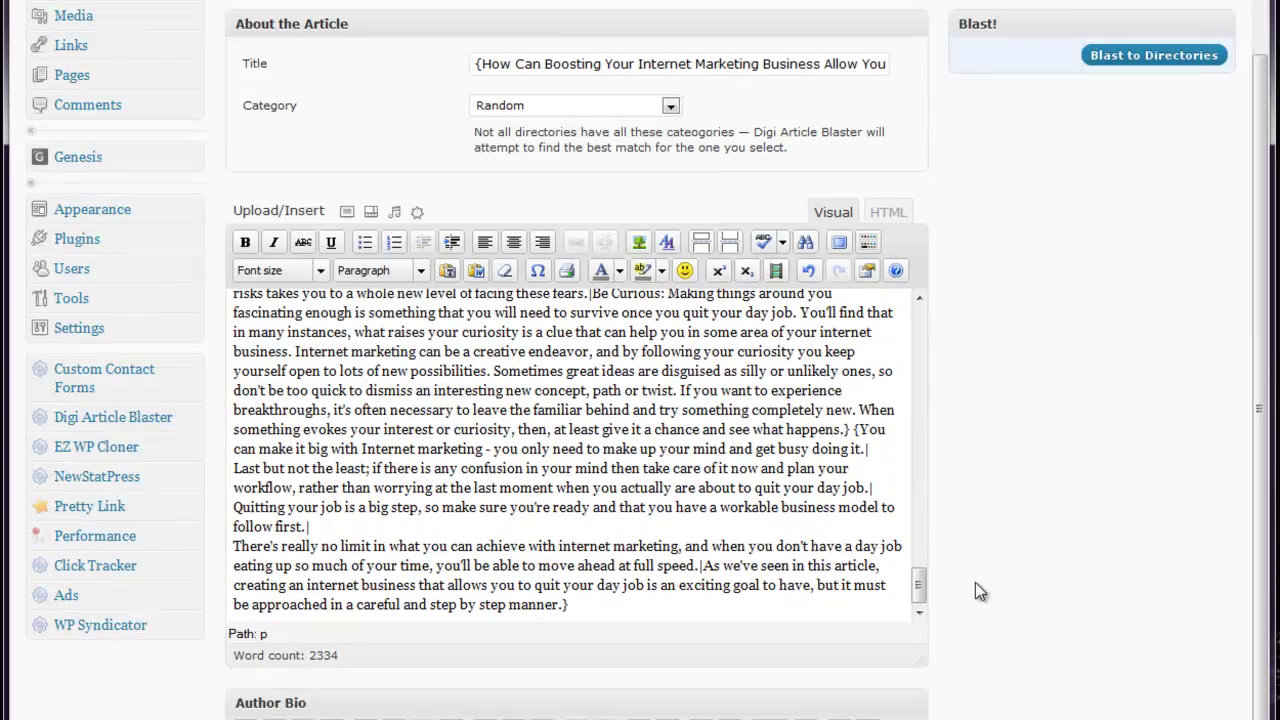
scroll(1096, 383, "down", 1)
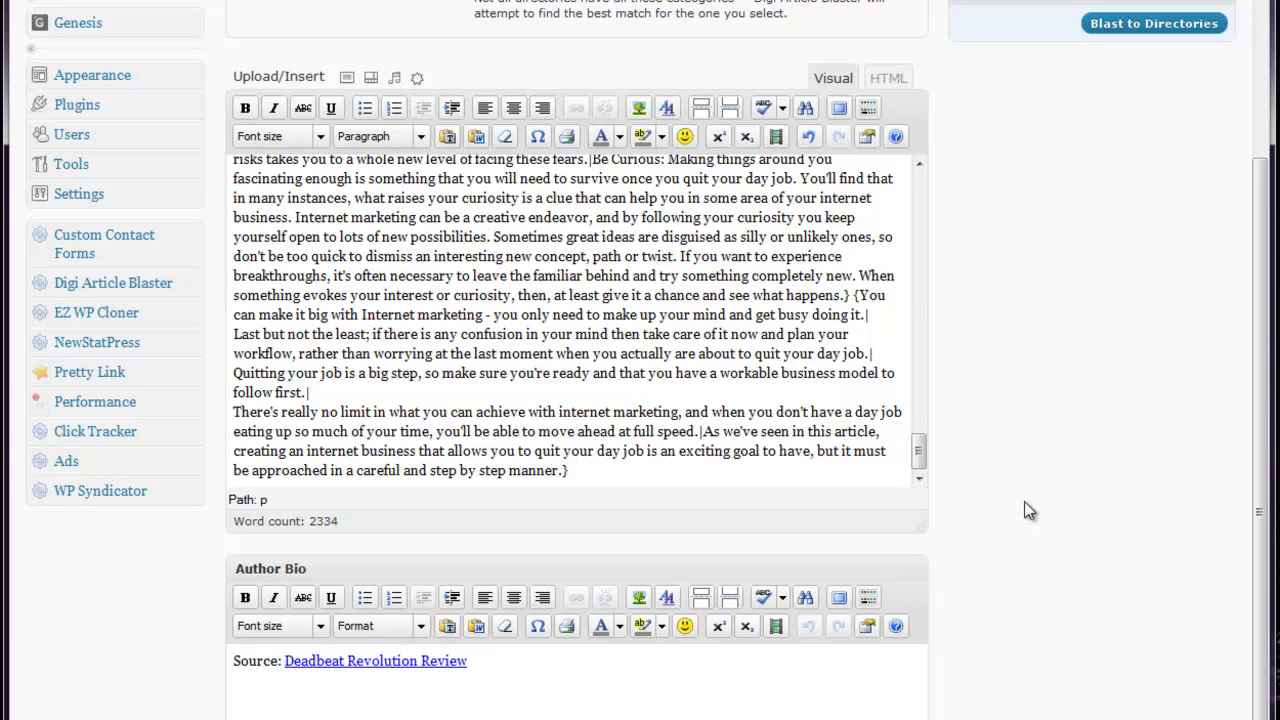
scroll(969, 604, "up", 2)
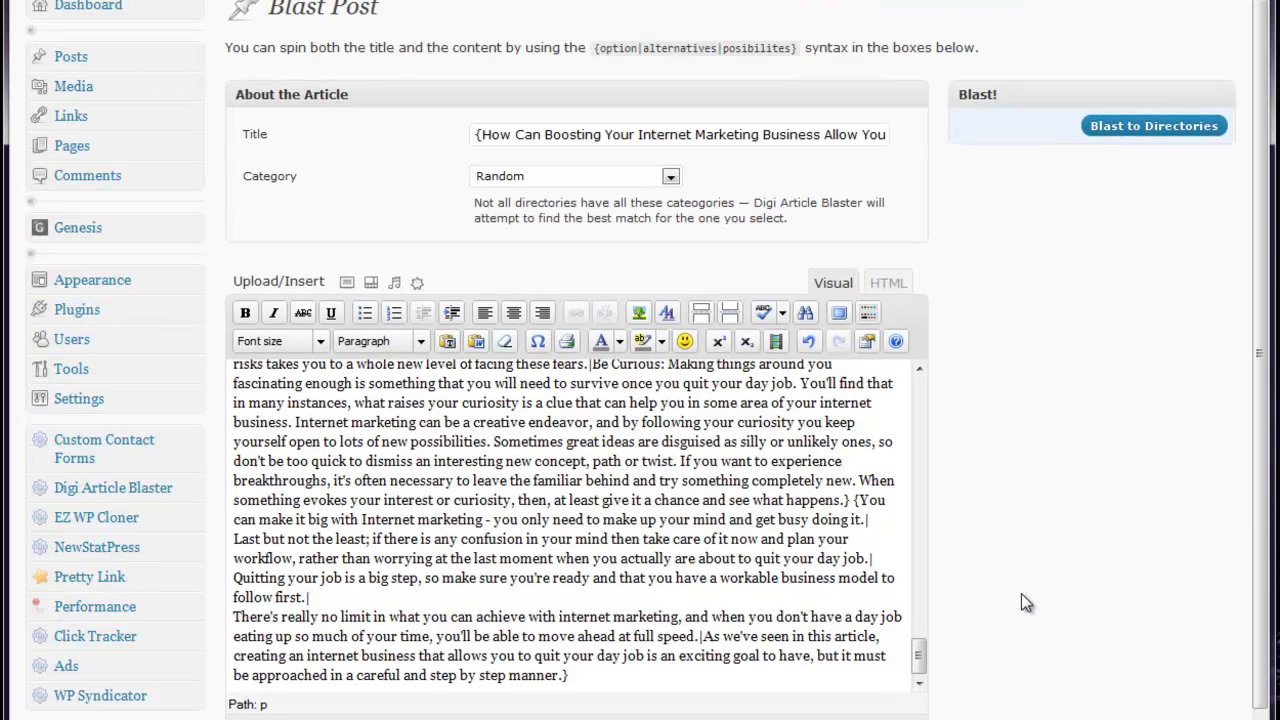
scroll(1025, 590, "up", 1)
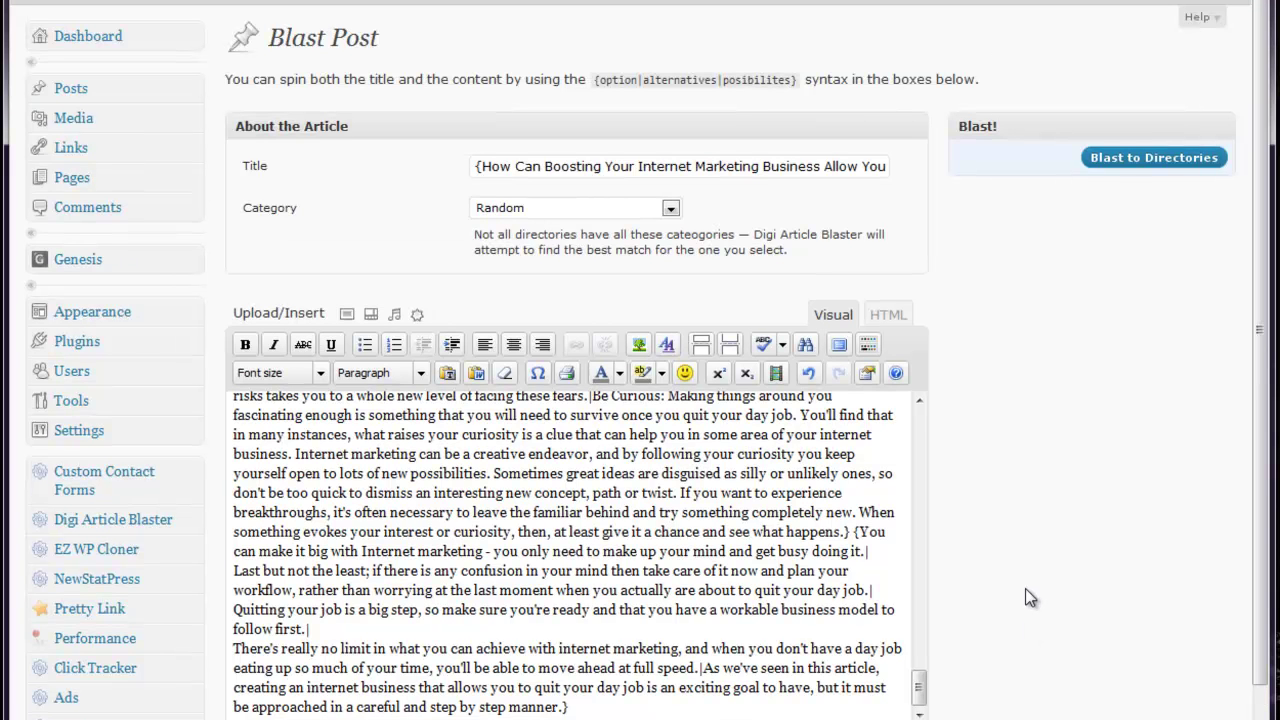
scroll(1025, 588, "down", 2)
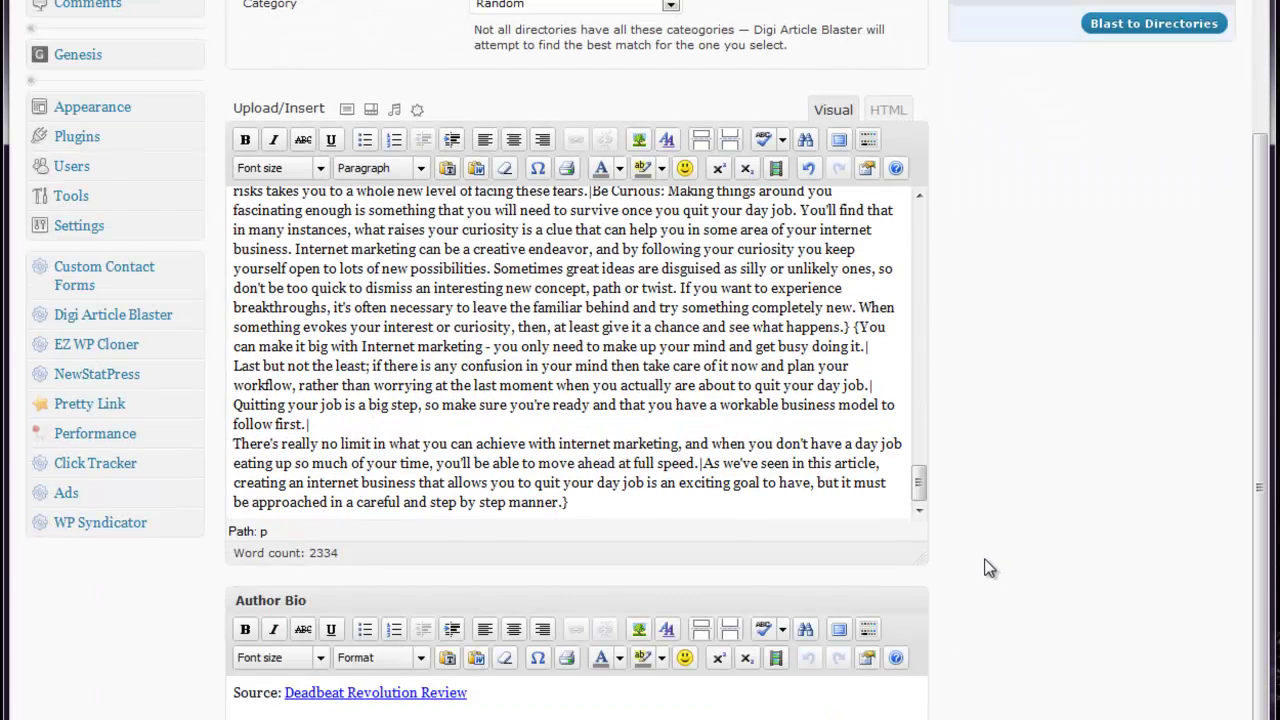
scroll(988, 568, "up", 2)
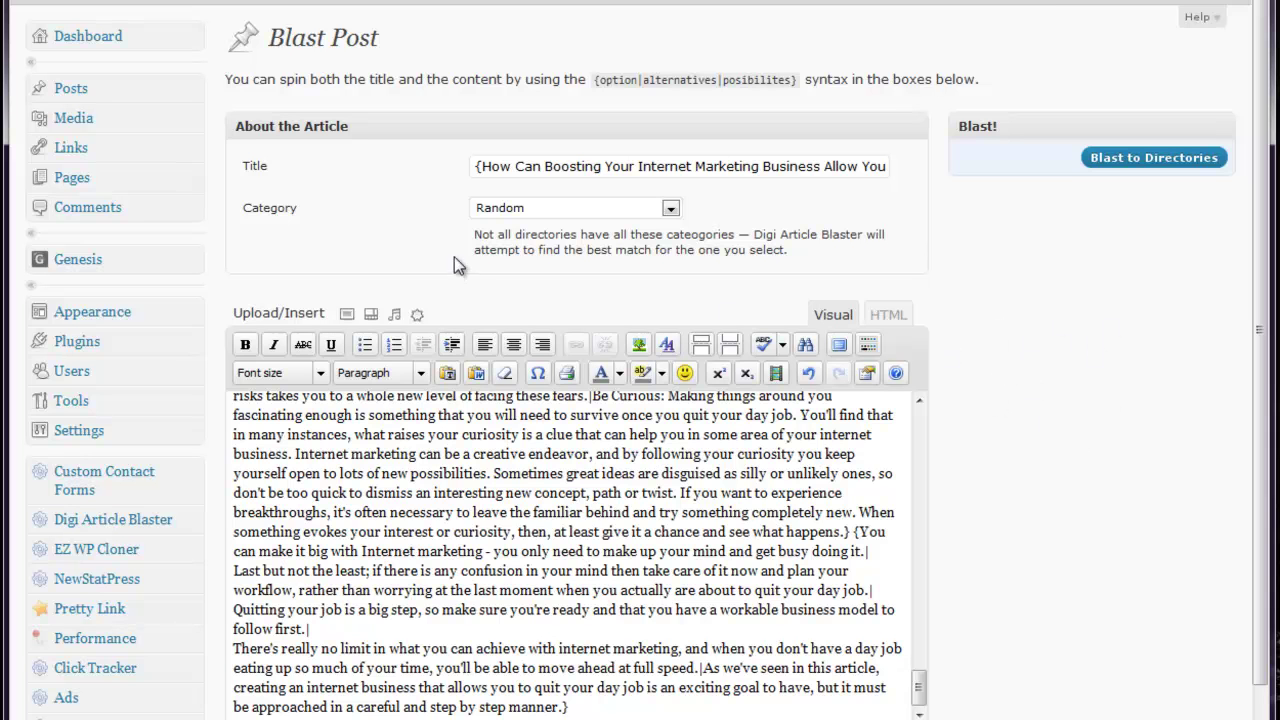
- Change the article category from Random to Internet Marketing
left_click(673, 212)
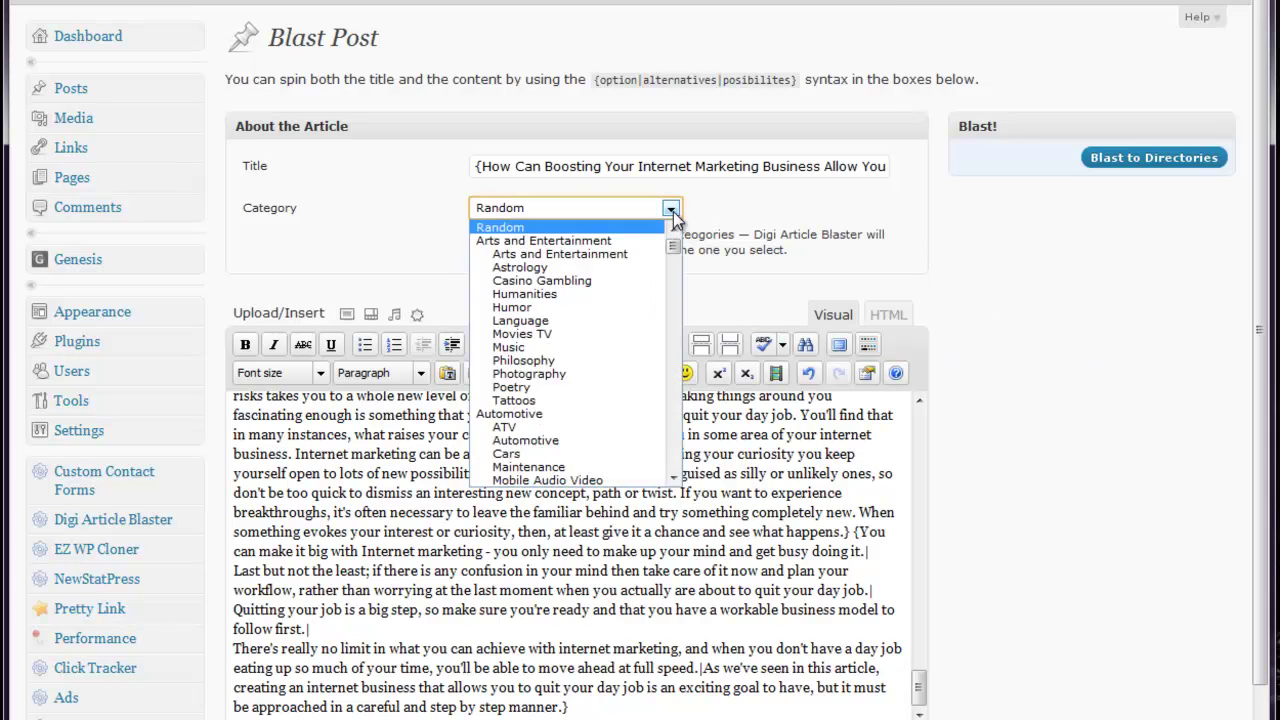
left_click_drag(673, 245, 683, 376)
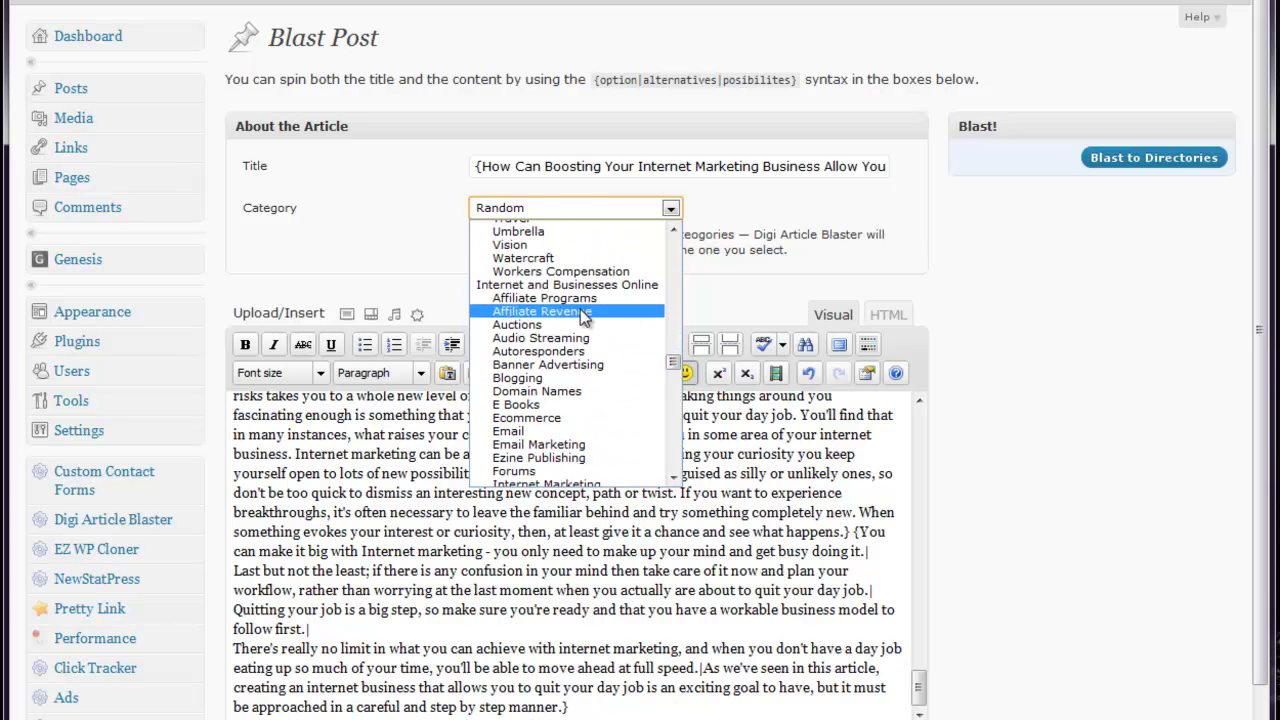
scroll(575, 320, "down", 6)
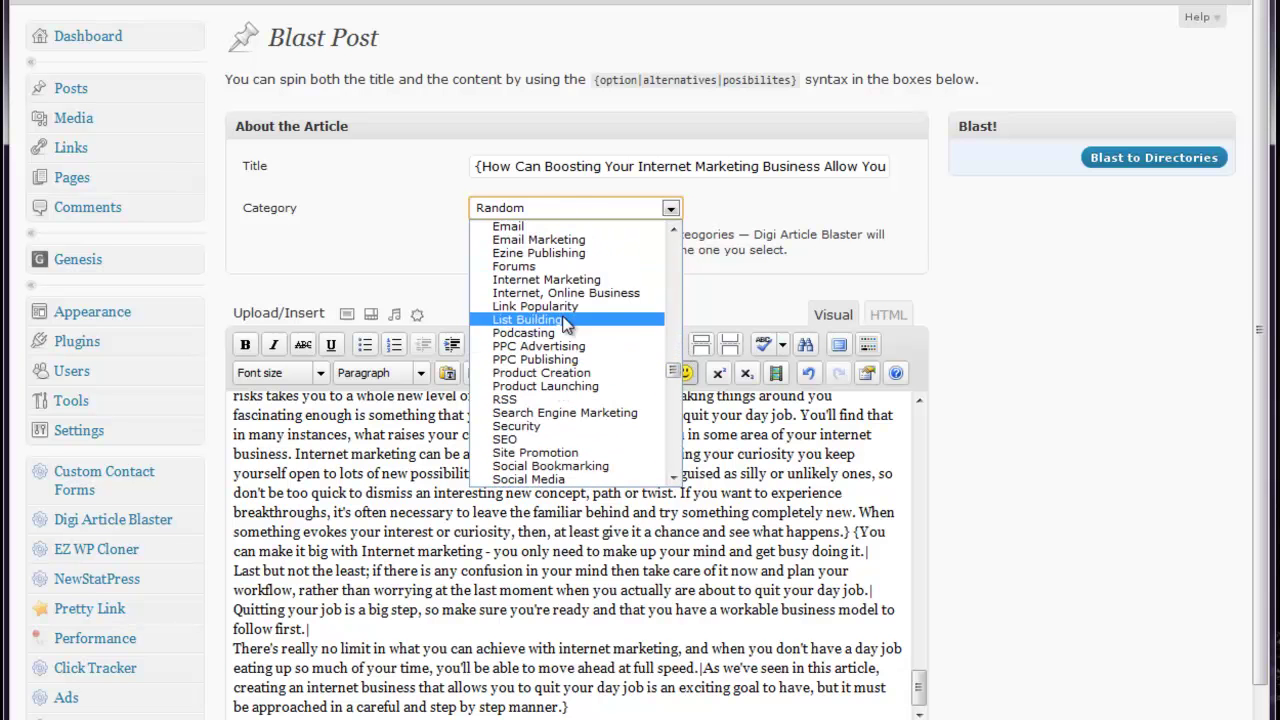
left_click(565, 281)
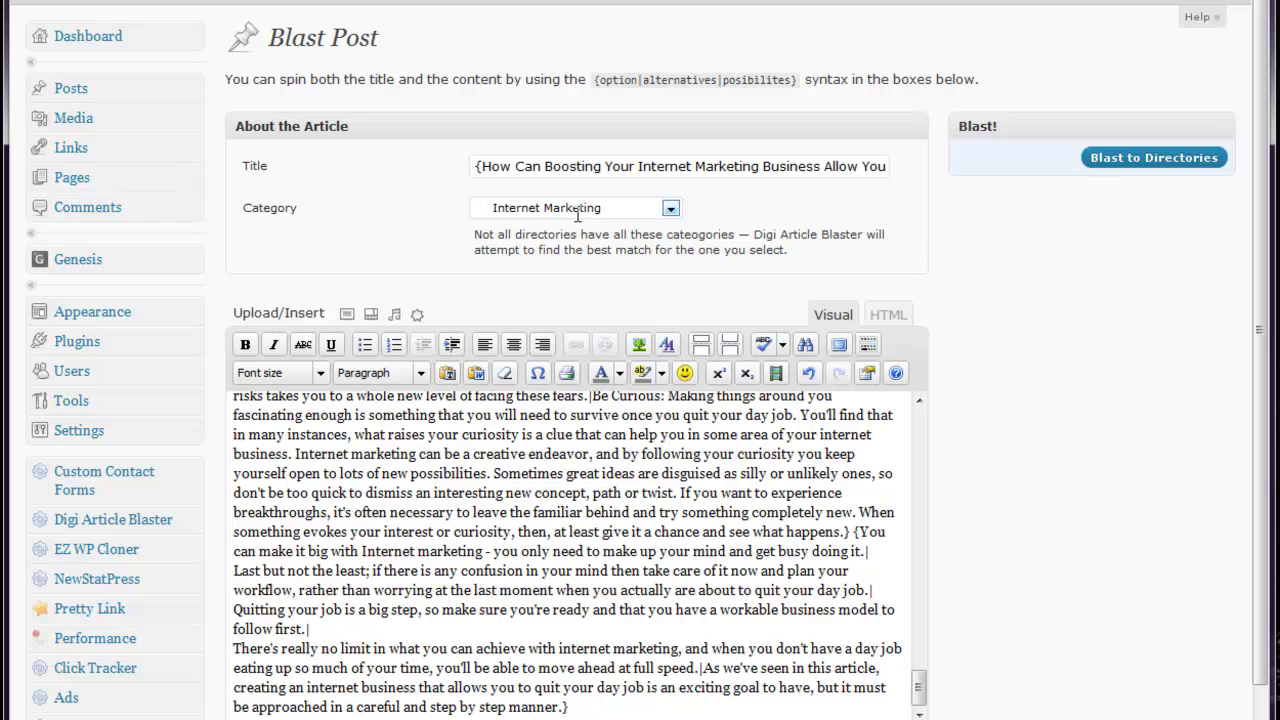
- Check the spun post and start blasting it to the article directories
left_click_drag(918, 686, 916, 400)
scroll(940, 365, "down", 3)
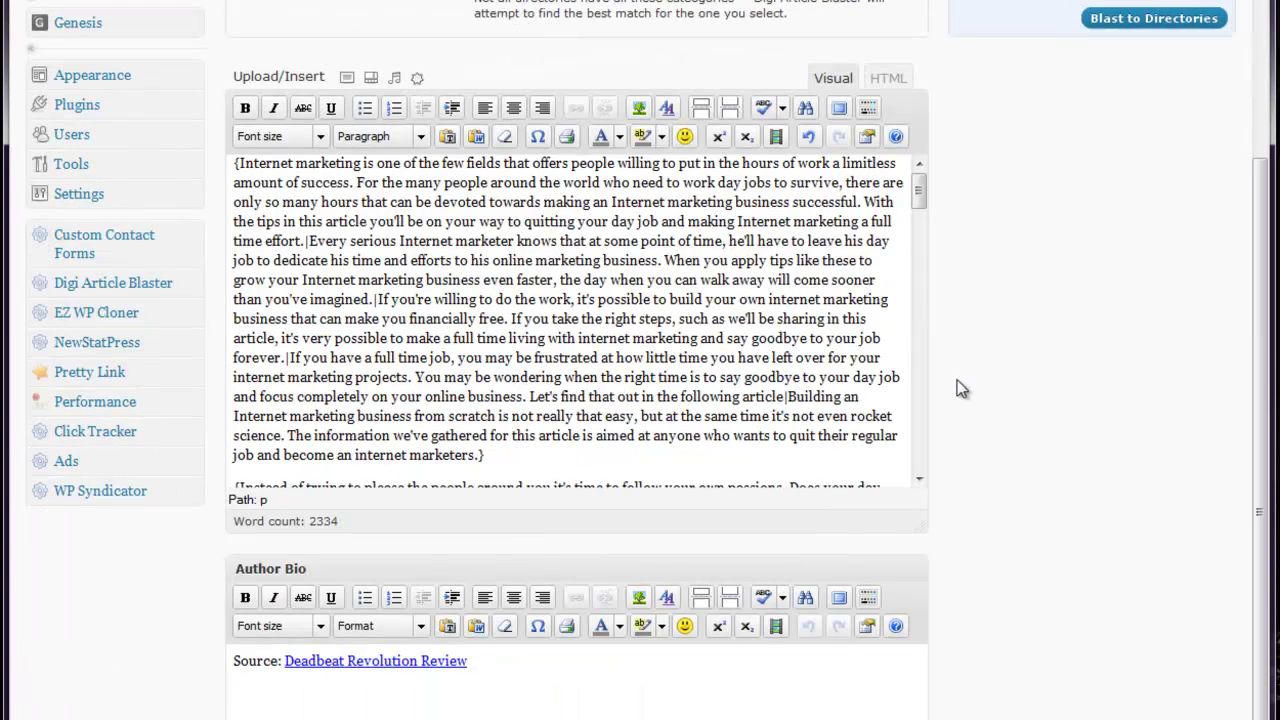
scroll(1188, 331, "up", 3)
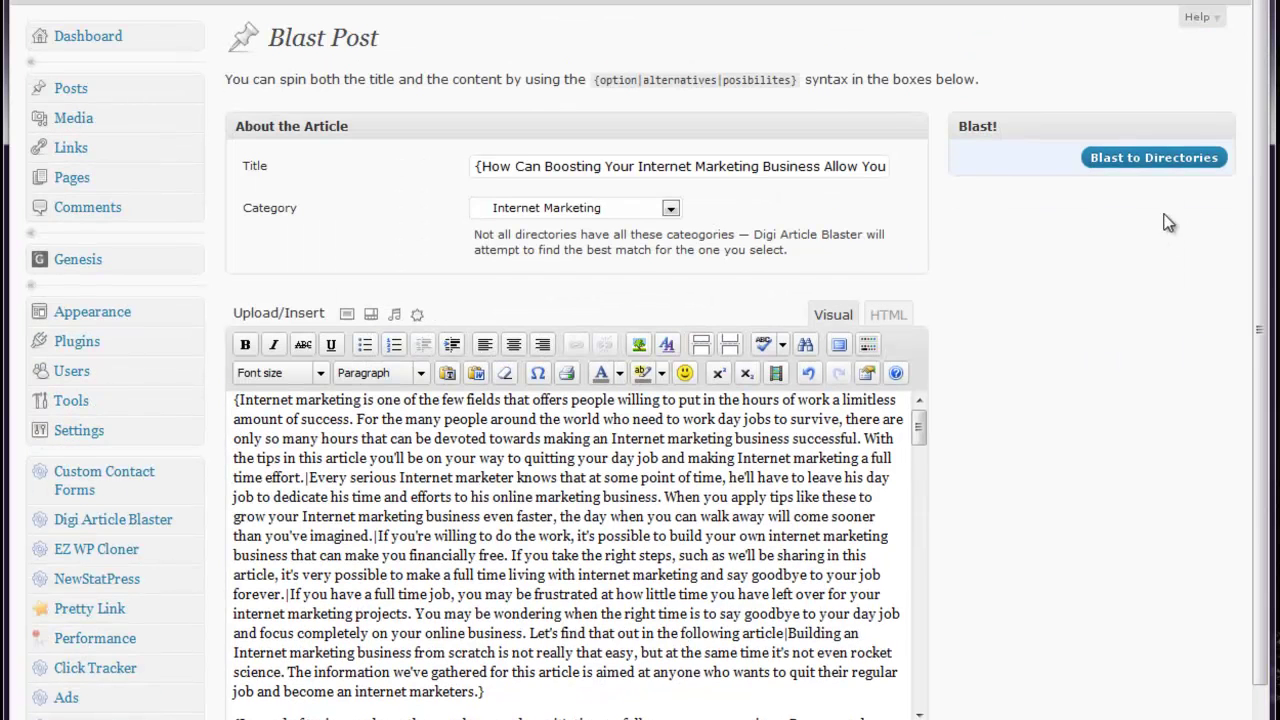
left_click(1153, 160)
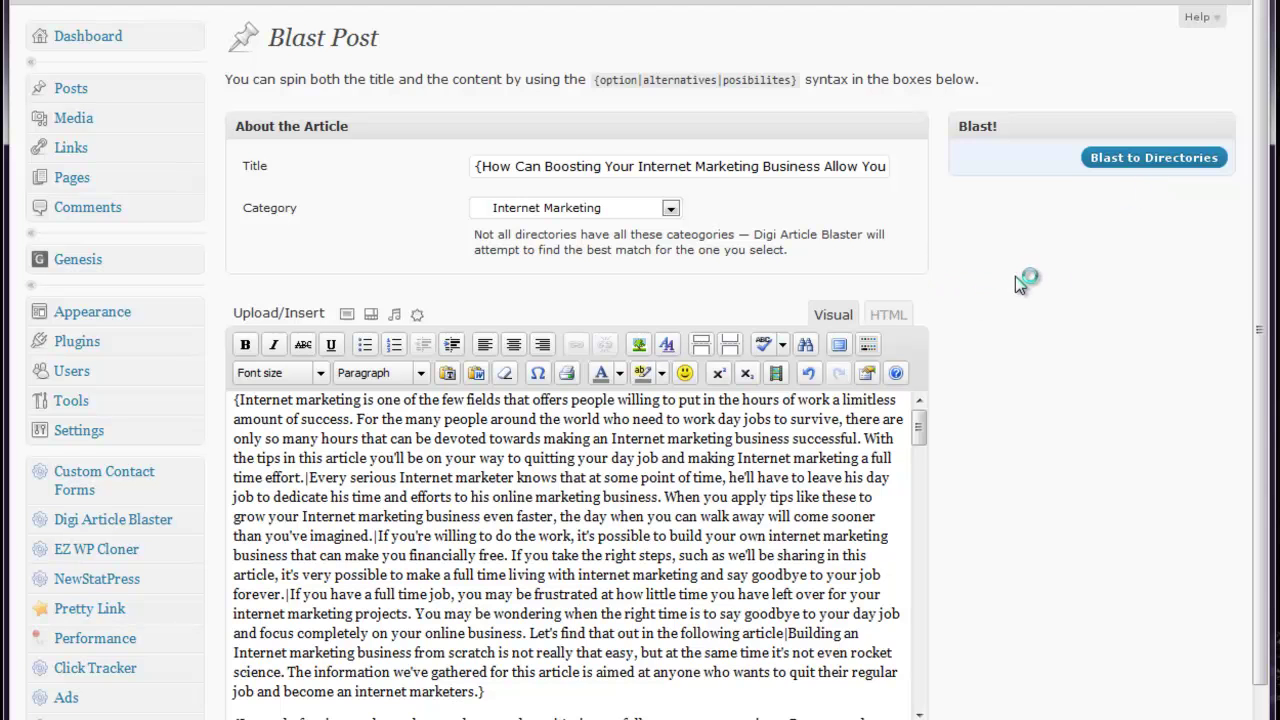